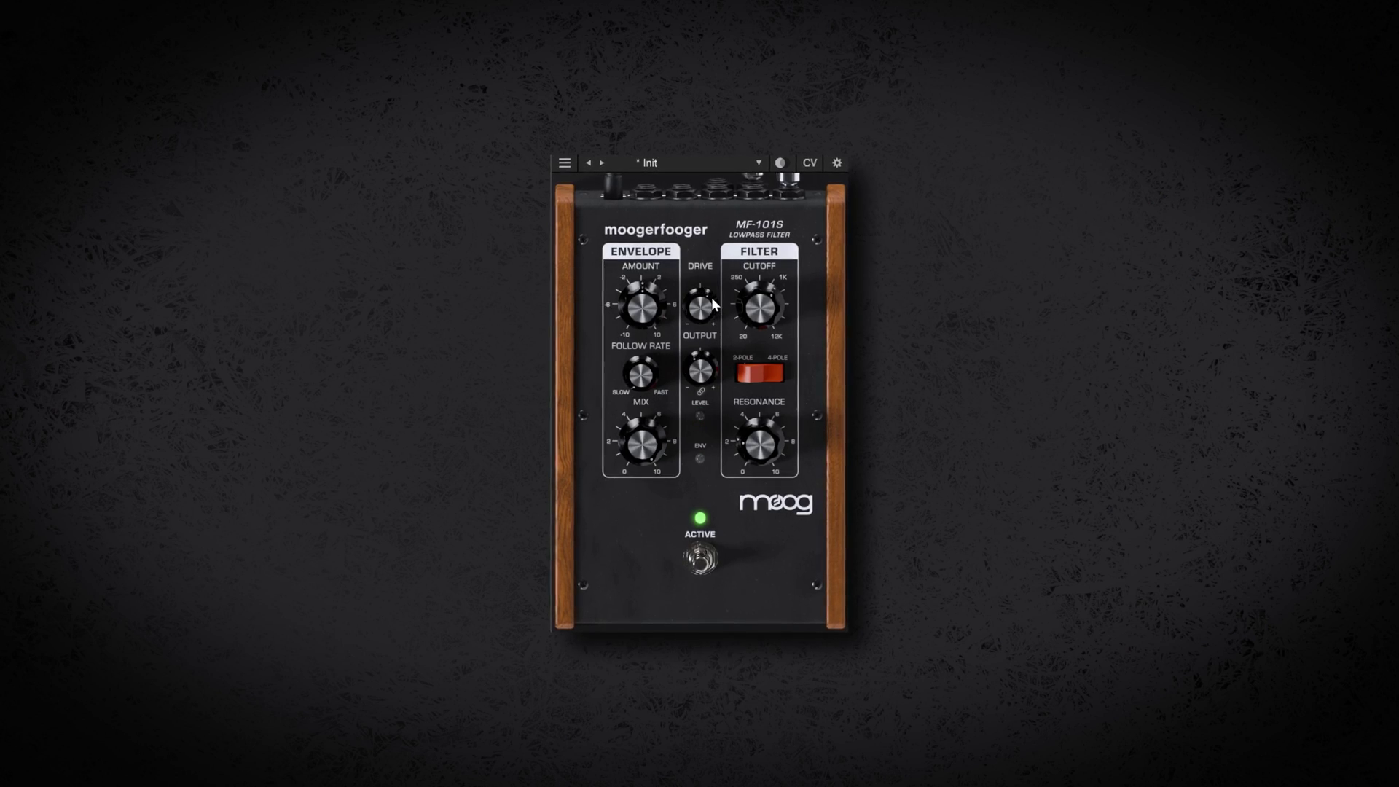
Step: Show the MF-101S CV inputs, then switch the MF-102S Ring Modulator carrier type to Panning
click(808, 160)
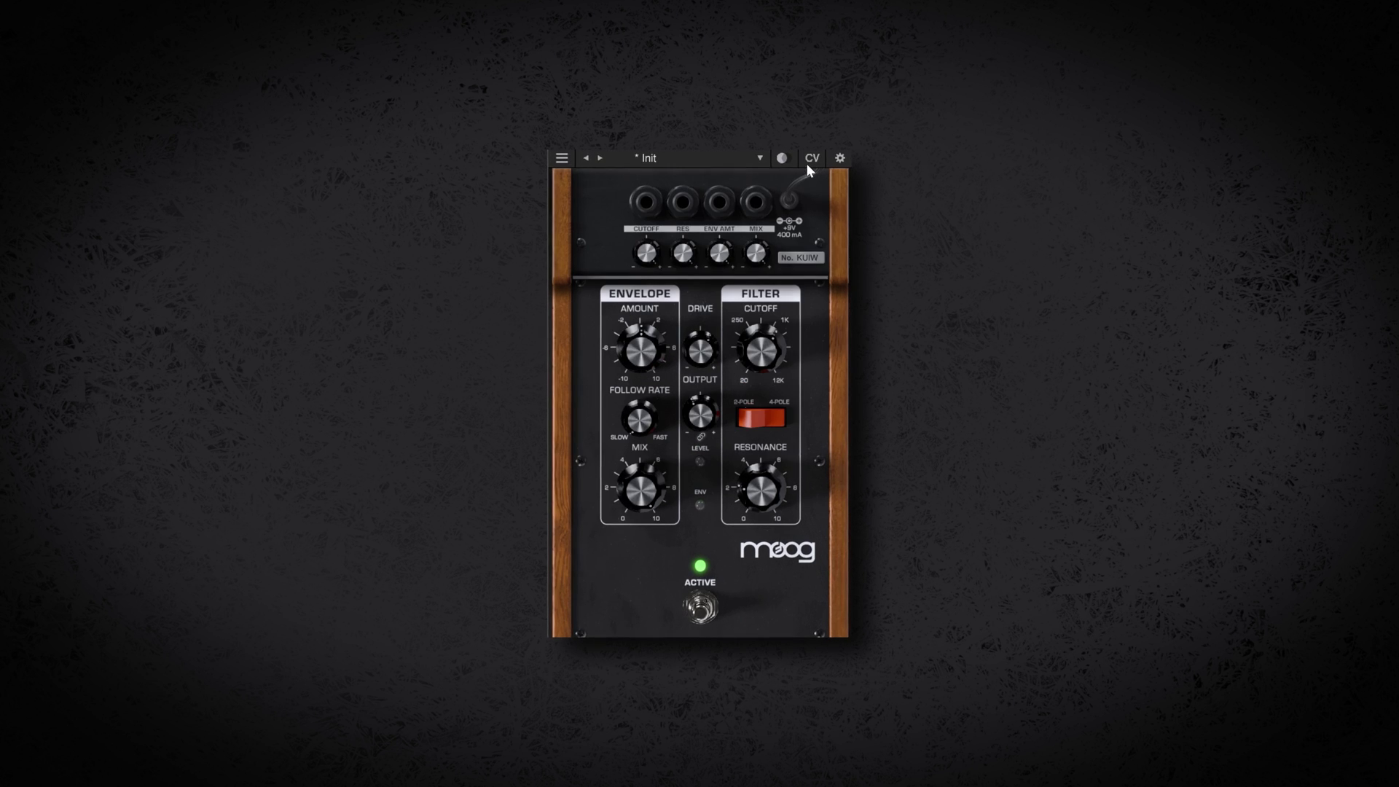
click(684, 203)
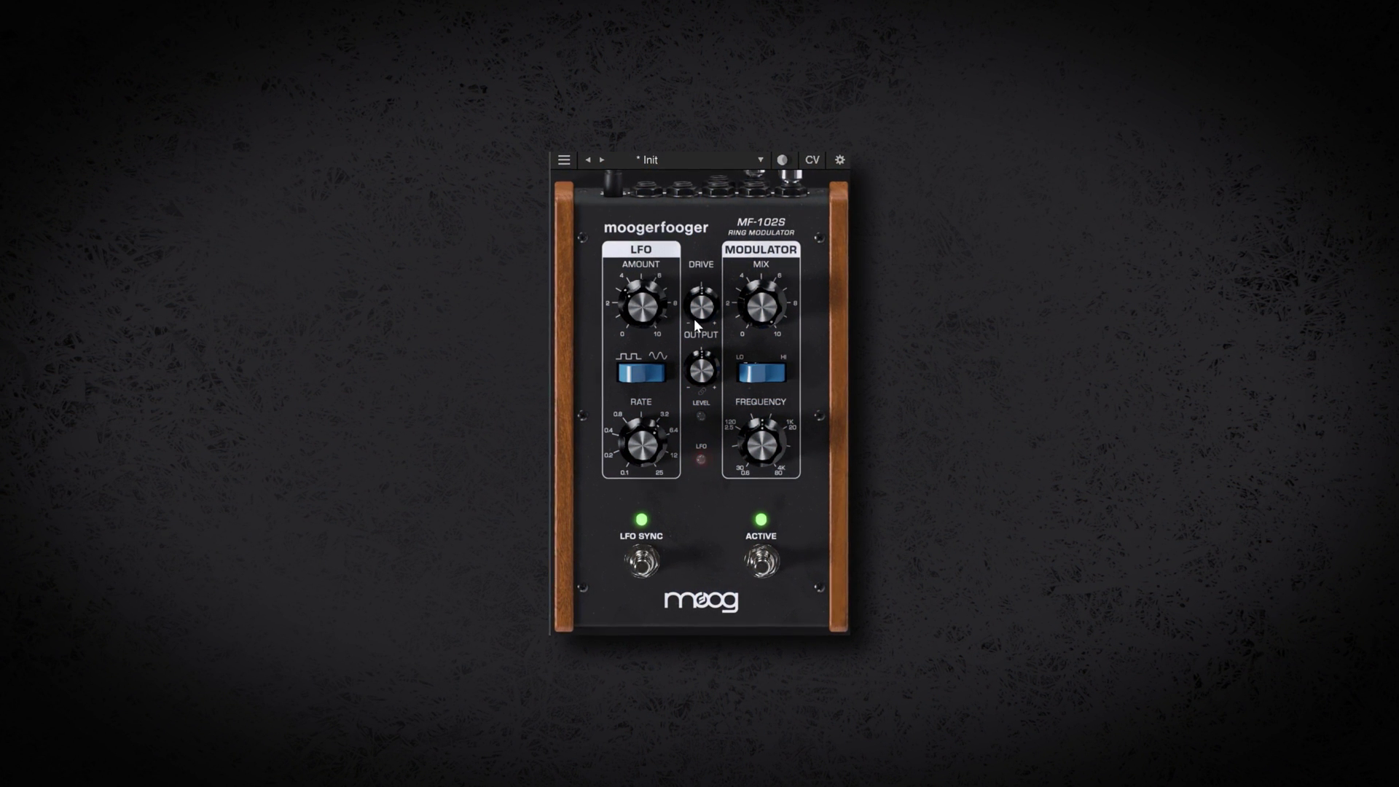
click(840, 158)
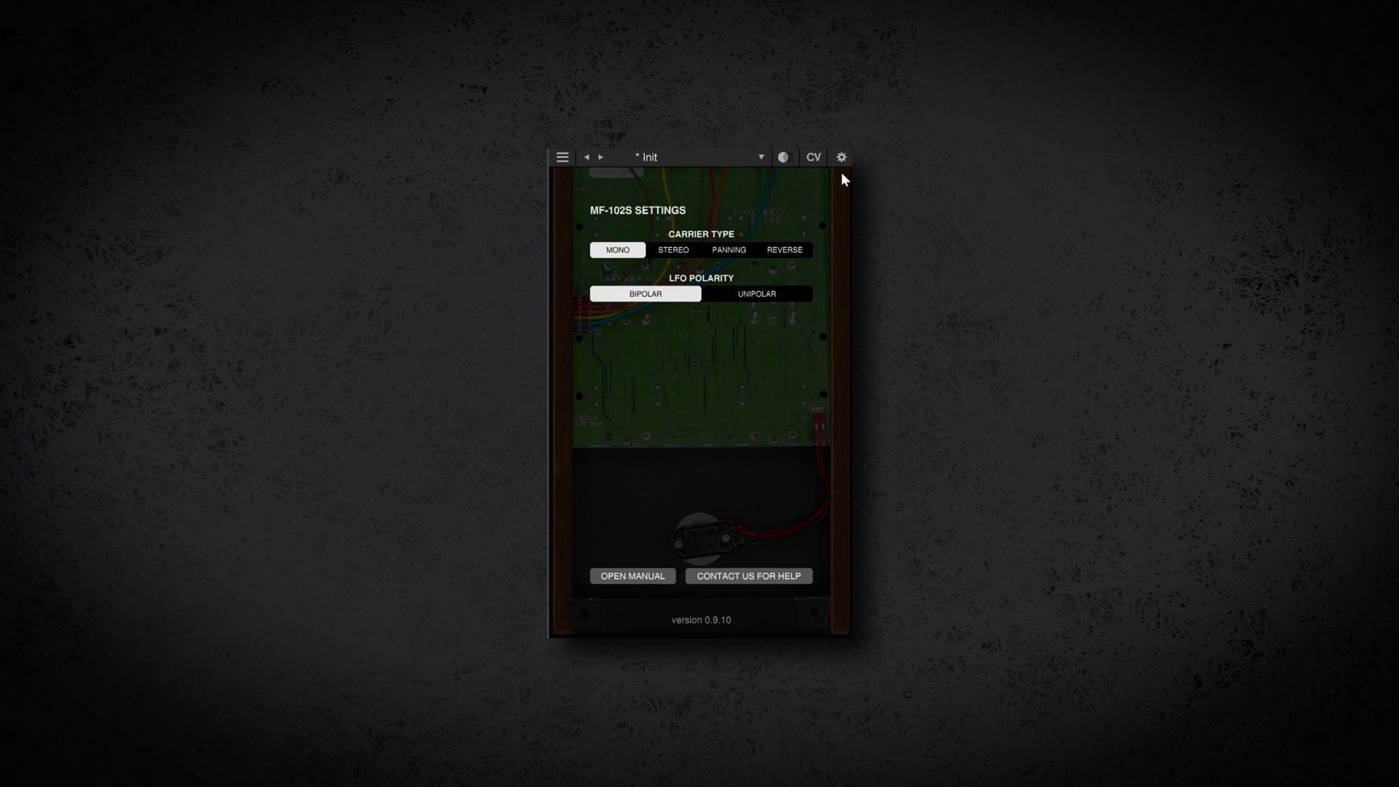
click(740, 246)
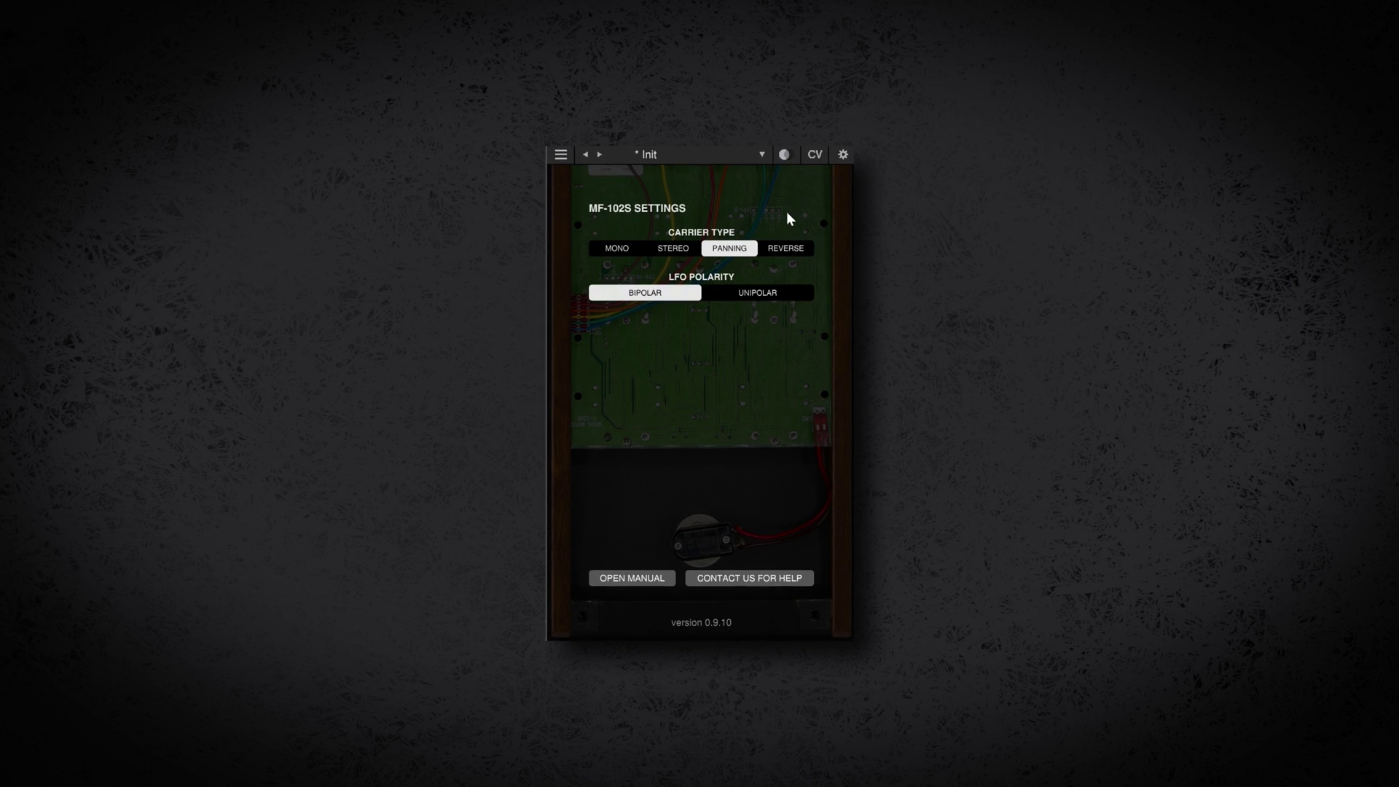
click(842, 156)
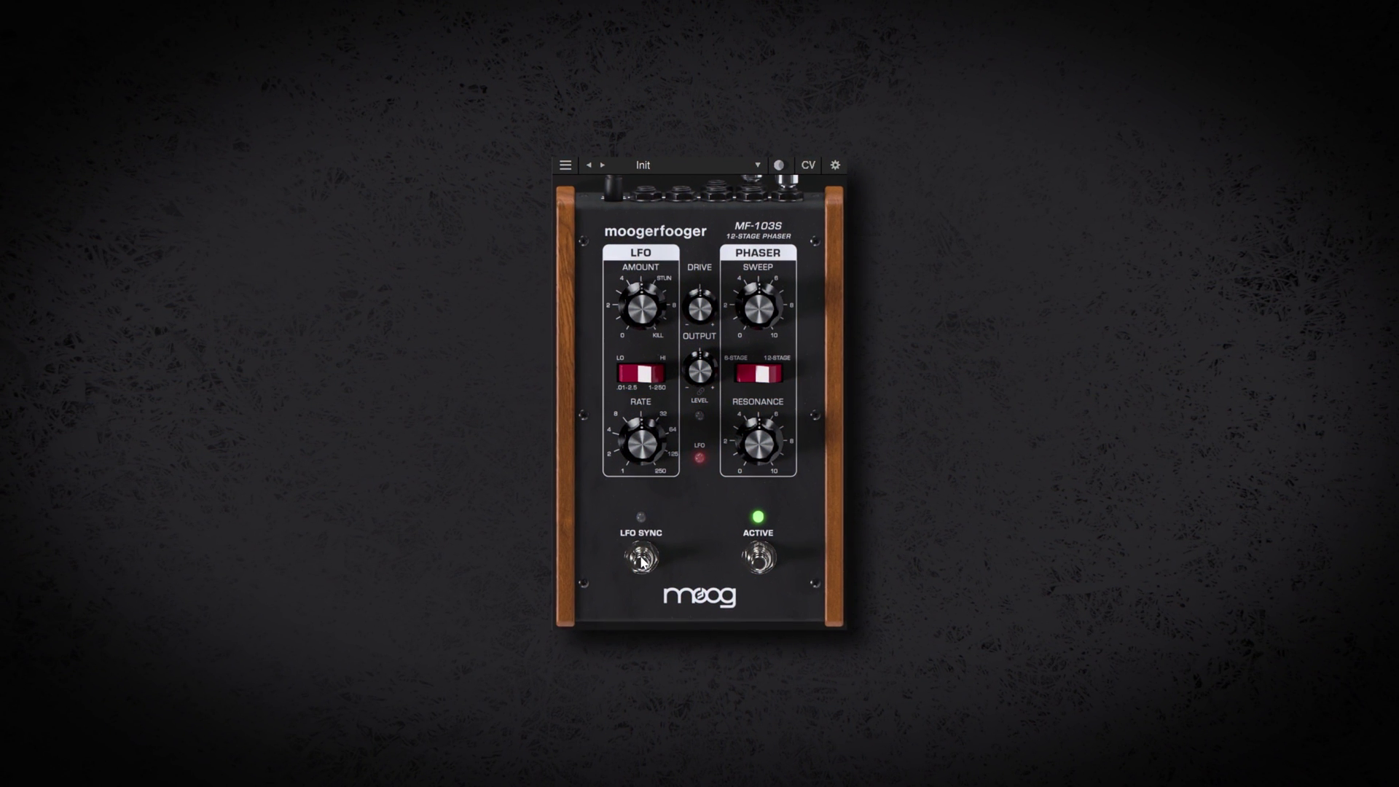
Step: Engage MF-103S LFO Sync and LO range, then adjust and tempo-sync the MF-104S delay time
click(641, 559)
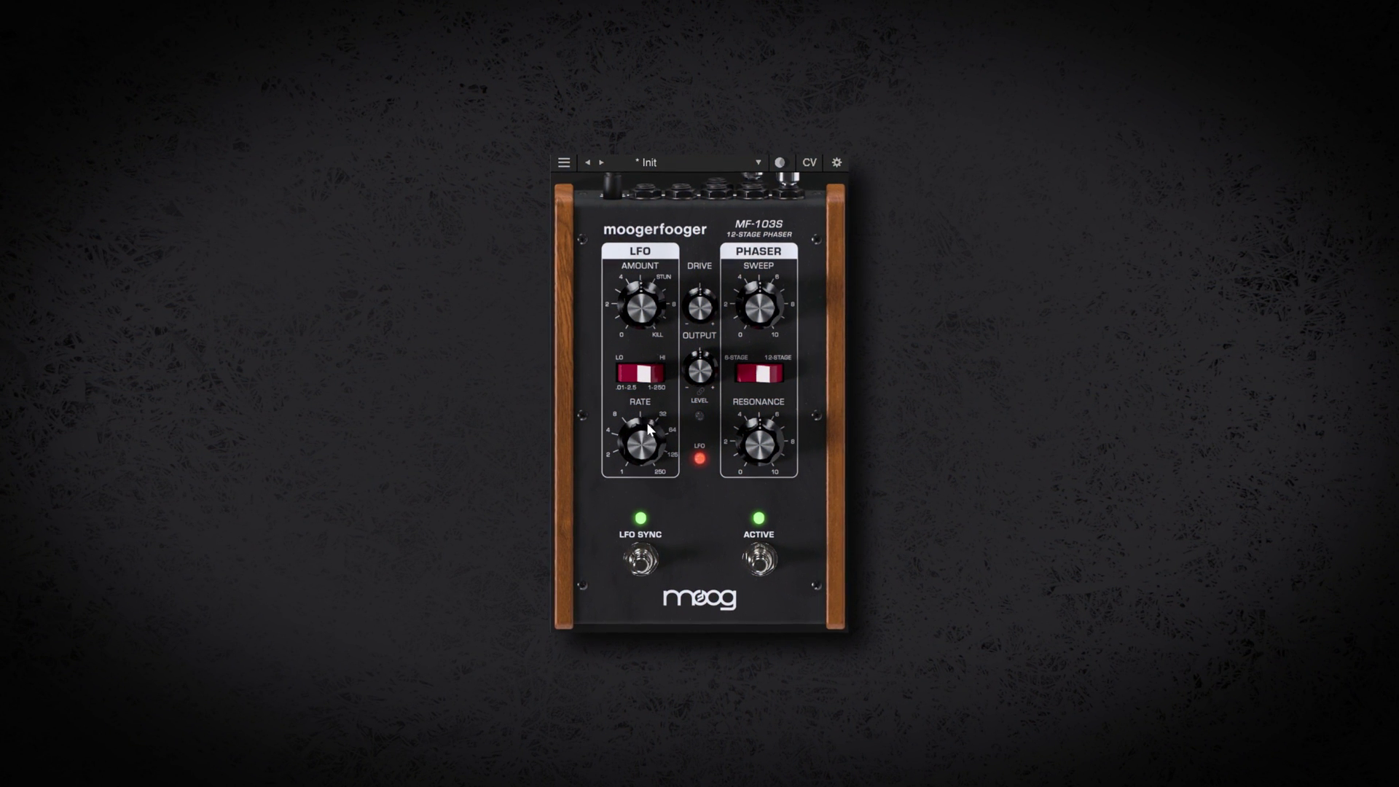
click(658, 377)
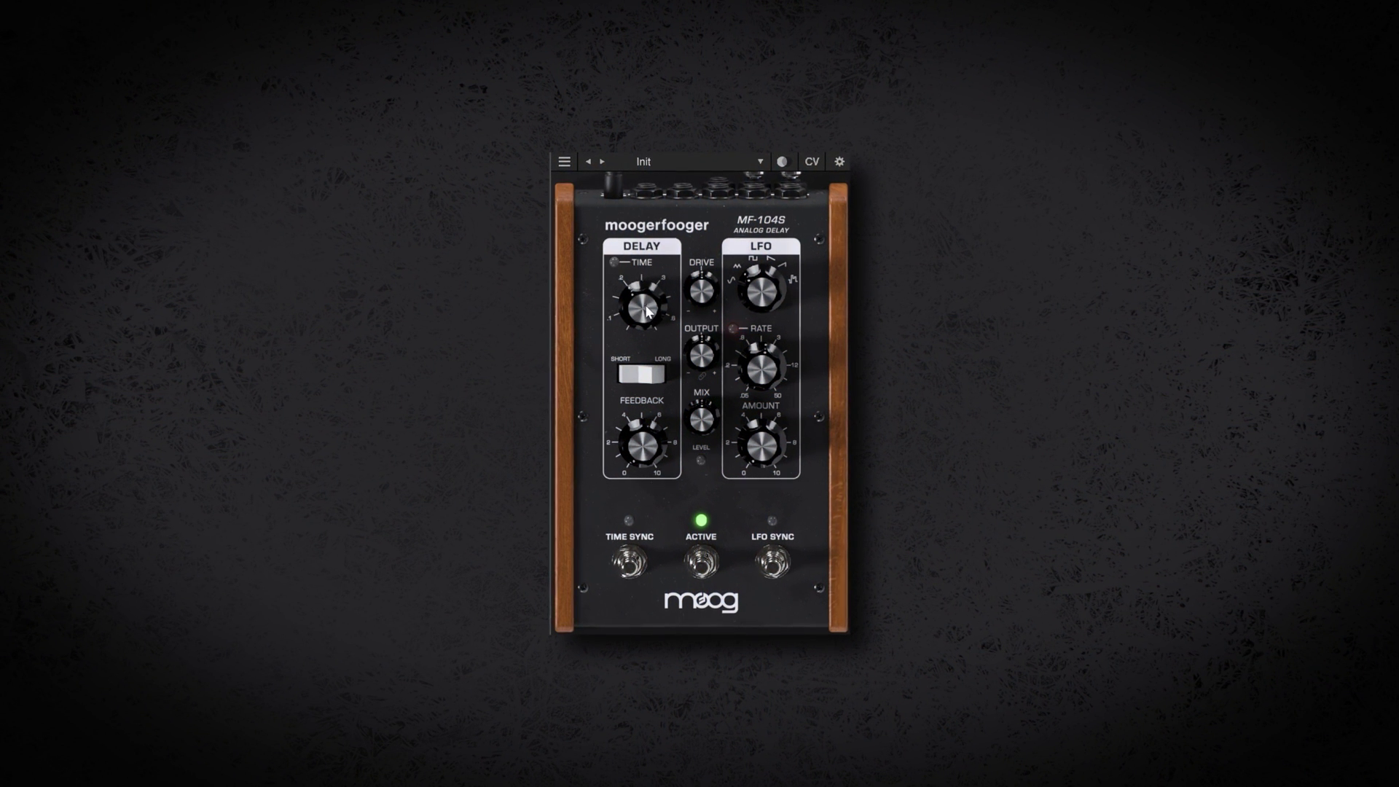
drag(640, 334, 650, 288)
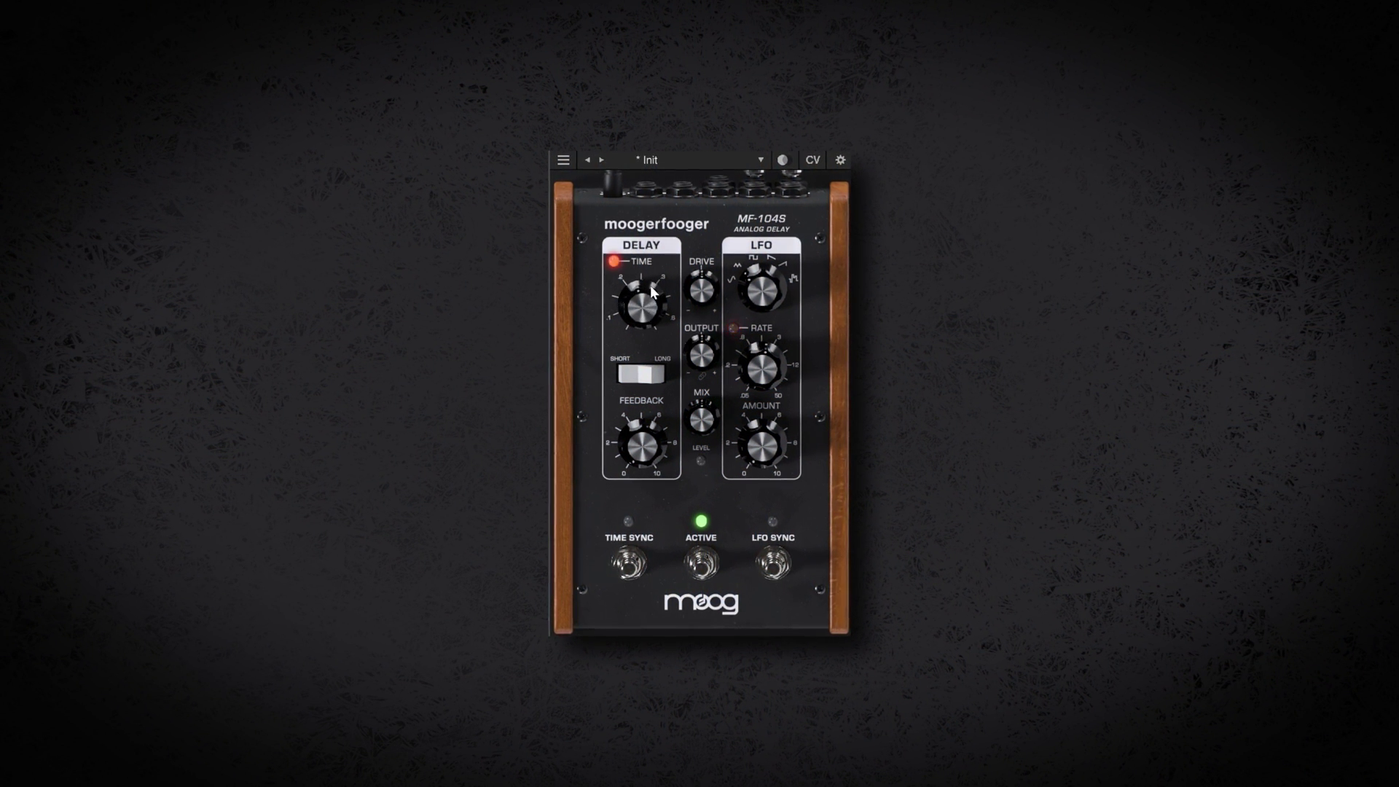
click(628, 563)
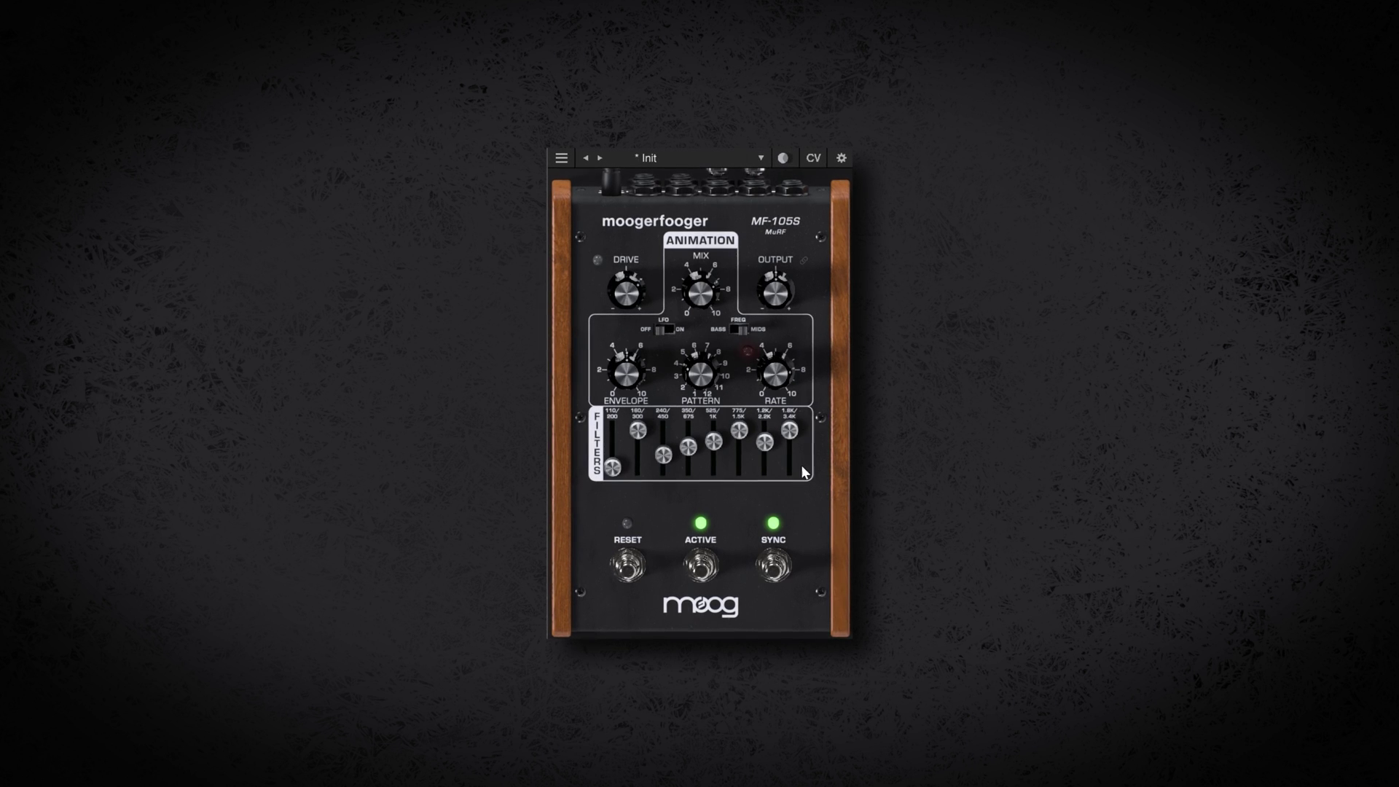
Step: View the MF-105S settings, then switch the MF-107S FreqBox oscillator to MONO
click(841, 157)
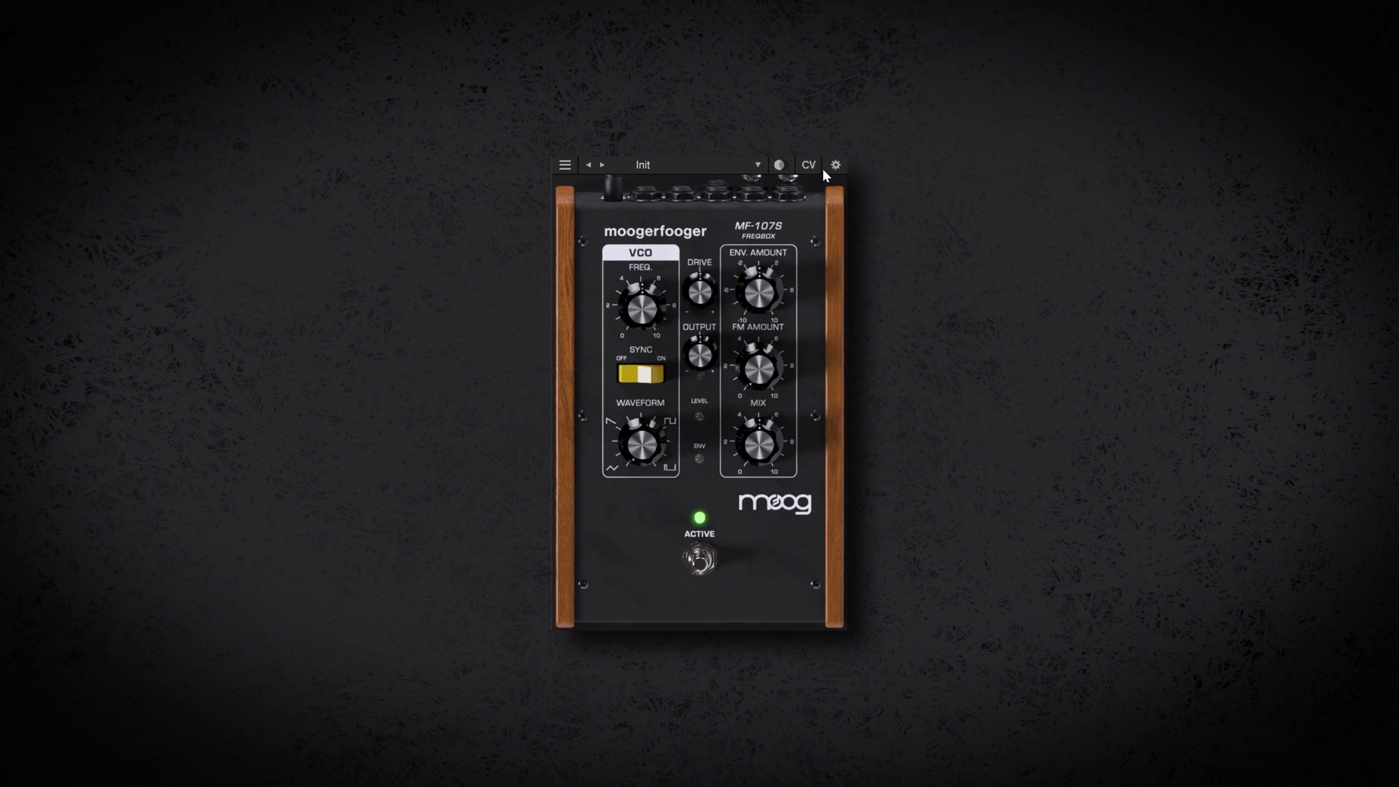
click(834, 164)
click(766, 252)
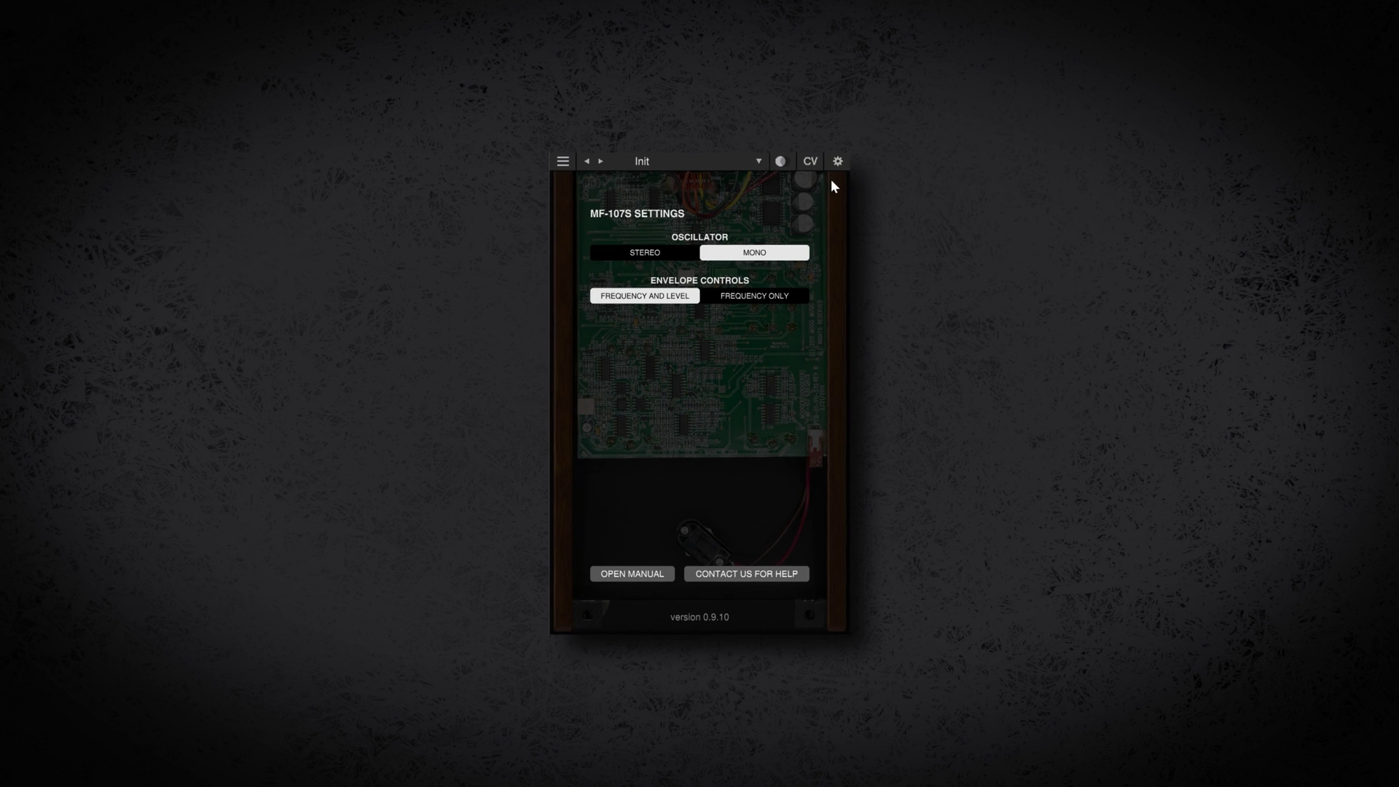
click(839, 159)
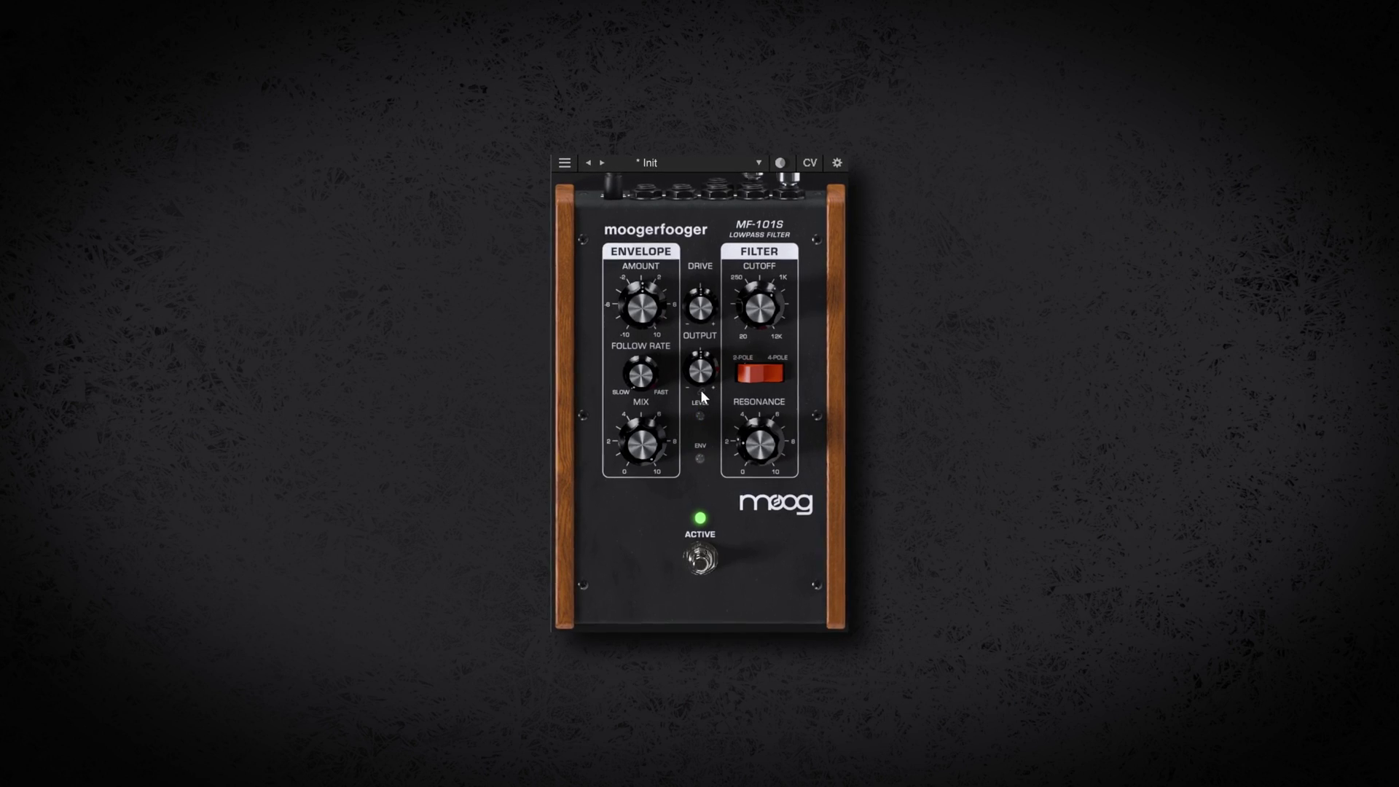
Step: Patch a modulation source into the MF-101S RES jack and into an MF-103S CV jack
click(808, 160)
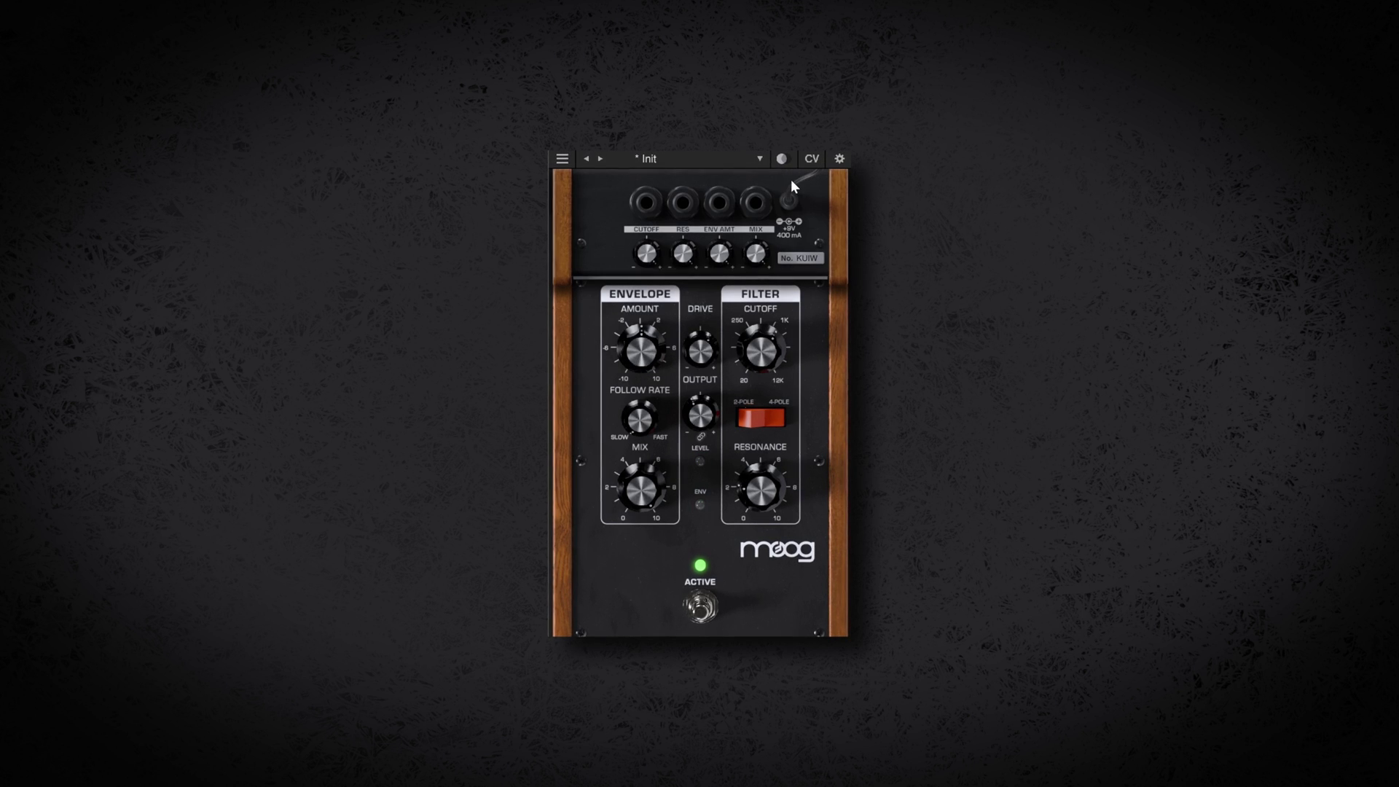
click(684, 204)
click(702, 392)
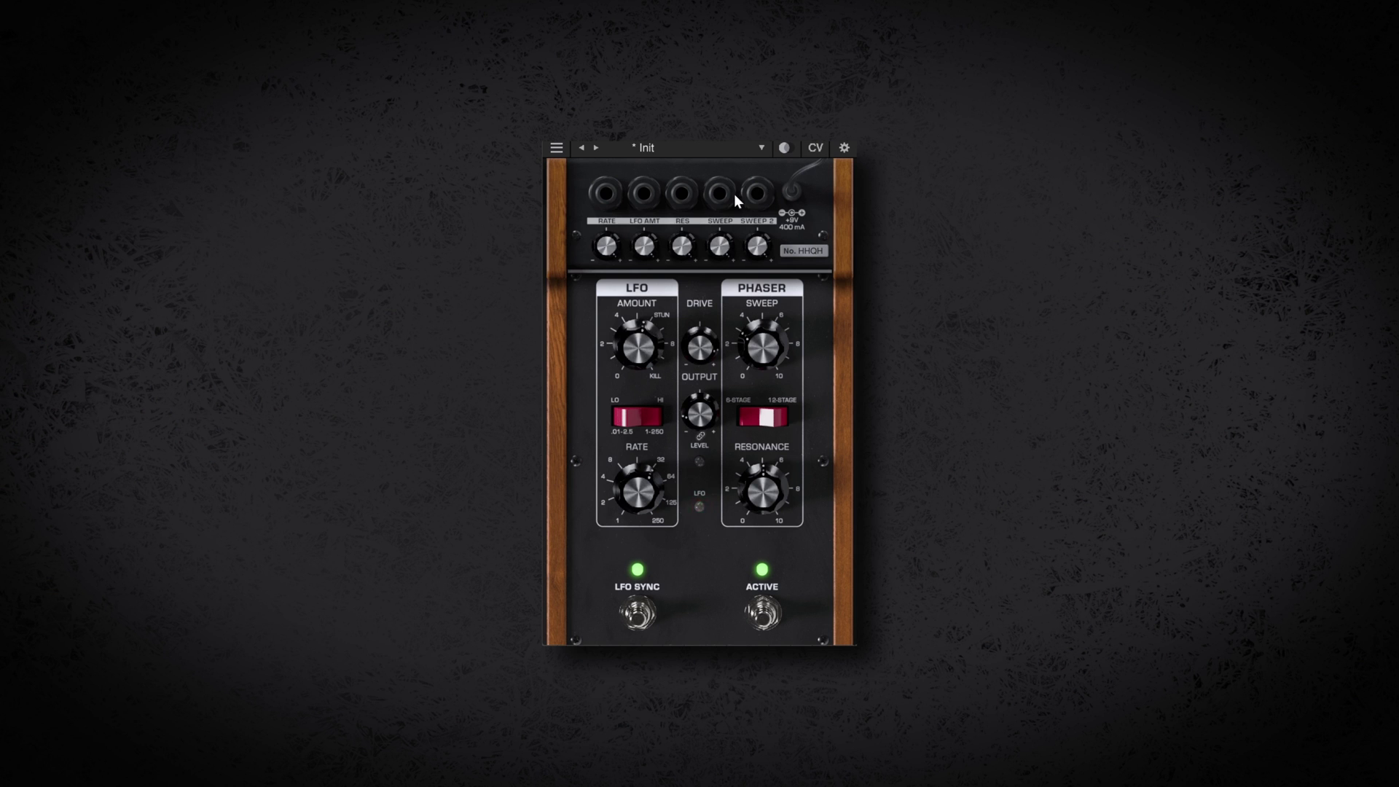
click(686, 188)
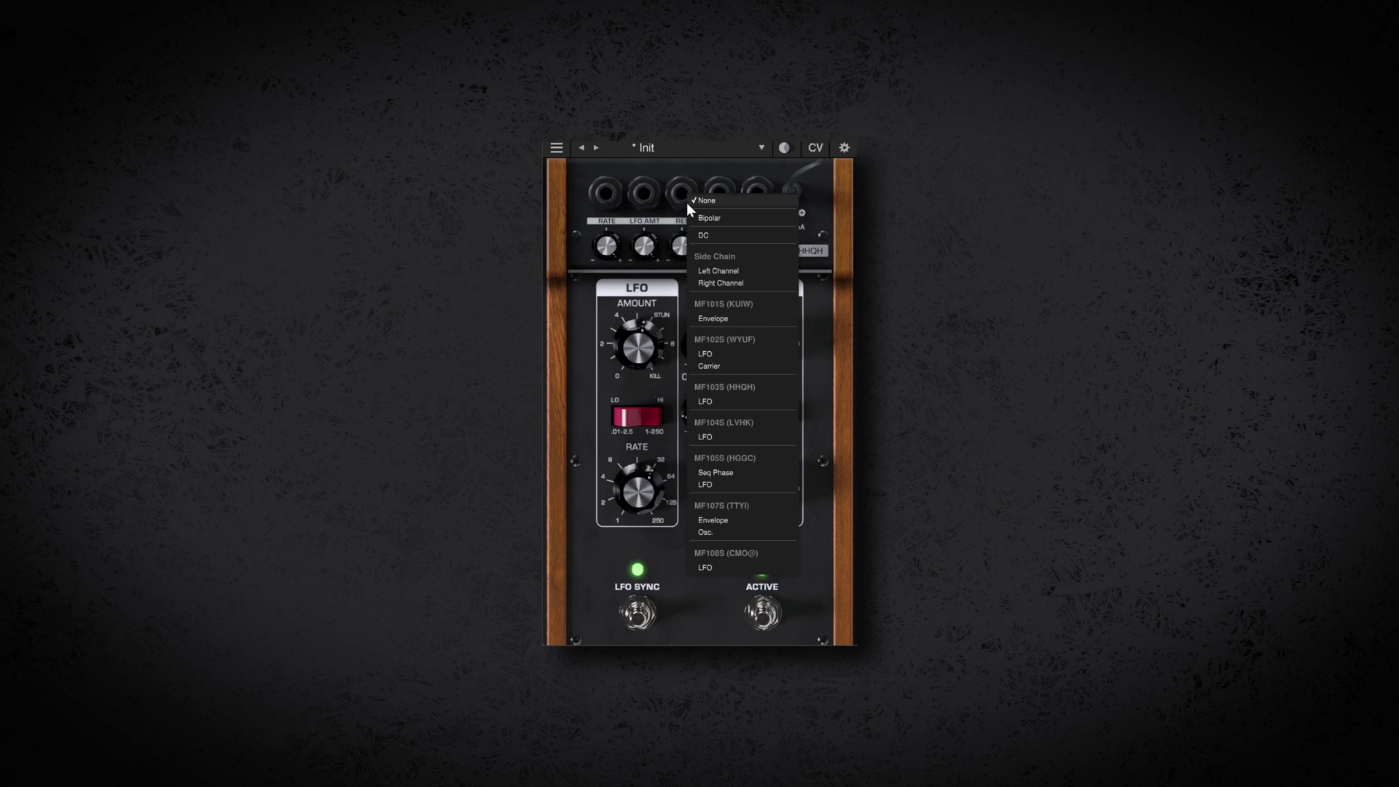
click(723, 362)
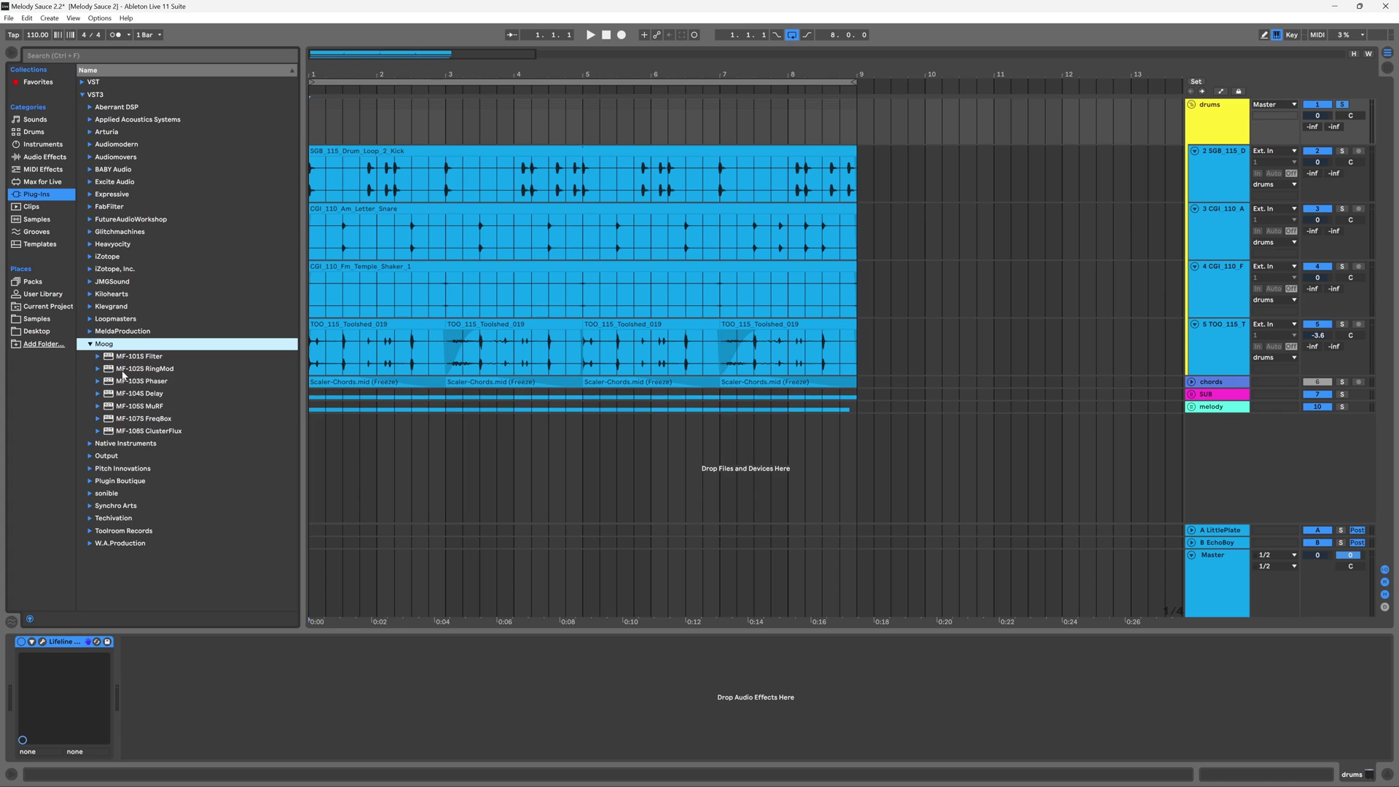
Step: Load MF-102S RingMod and MF-101S Filter onto drums, place the Filter beside it, showing its CV inputs
click(128, 369)
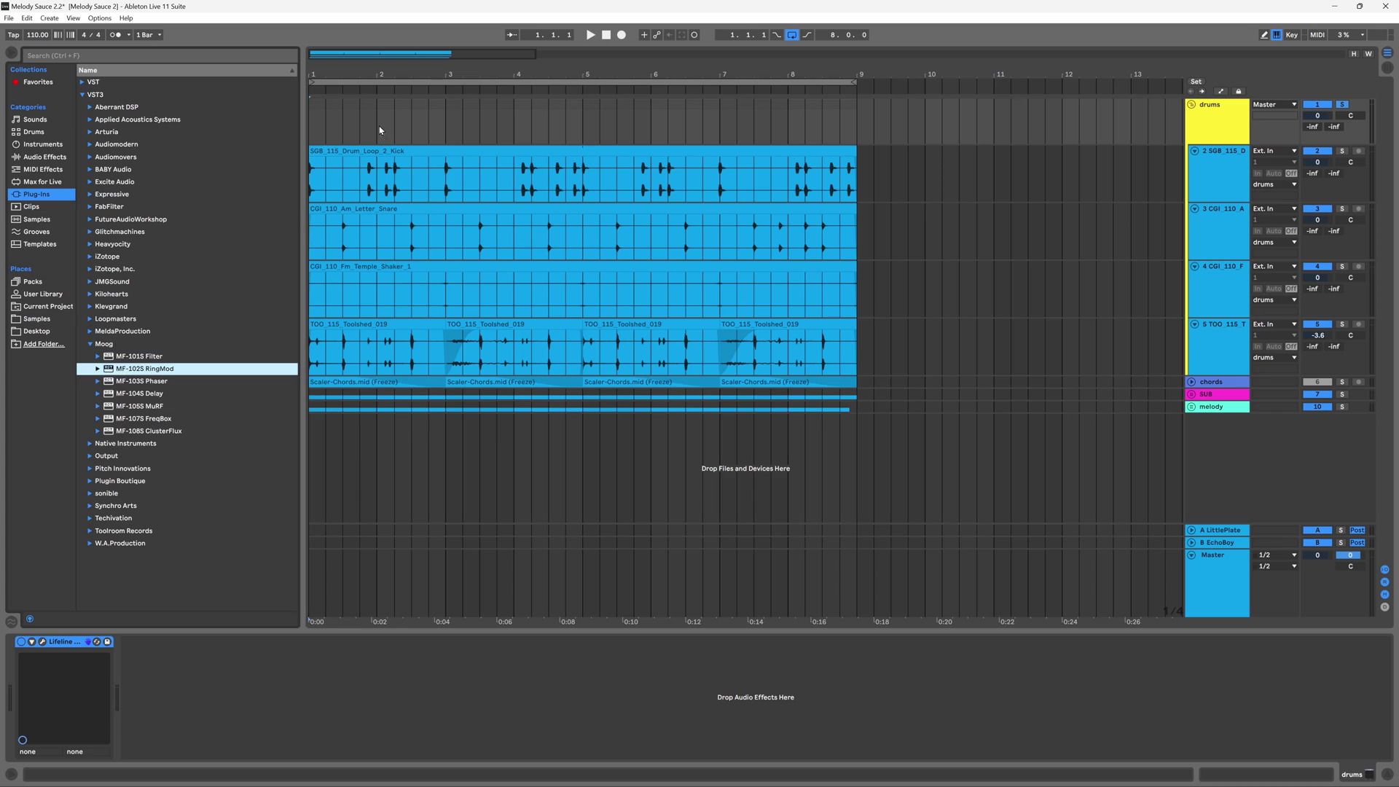
click(142, 357)
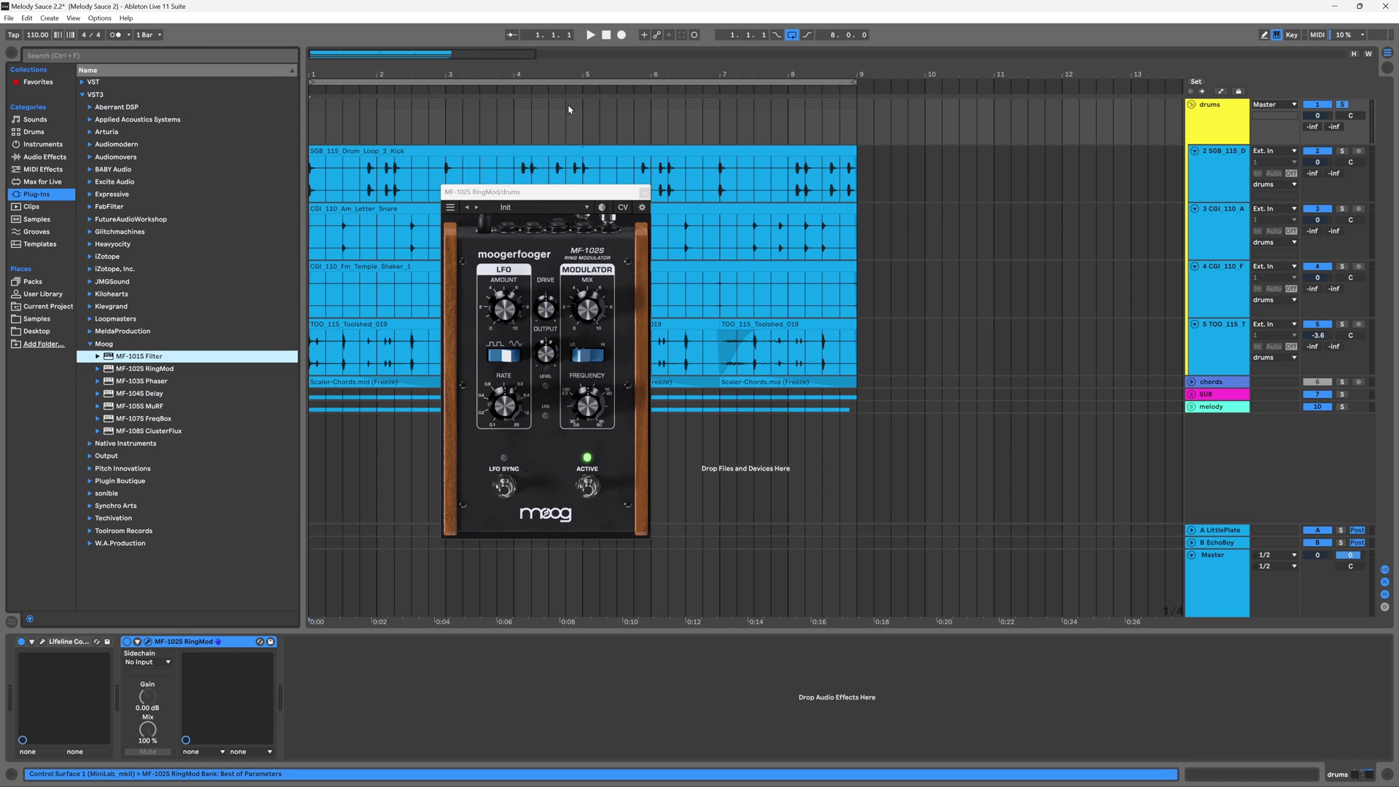
drag(528, 208, 782, 204)
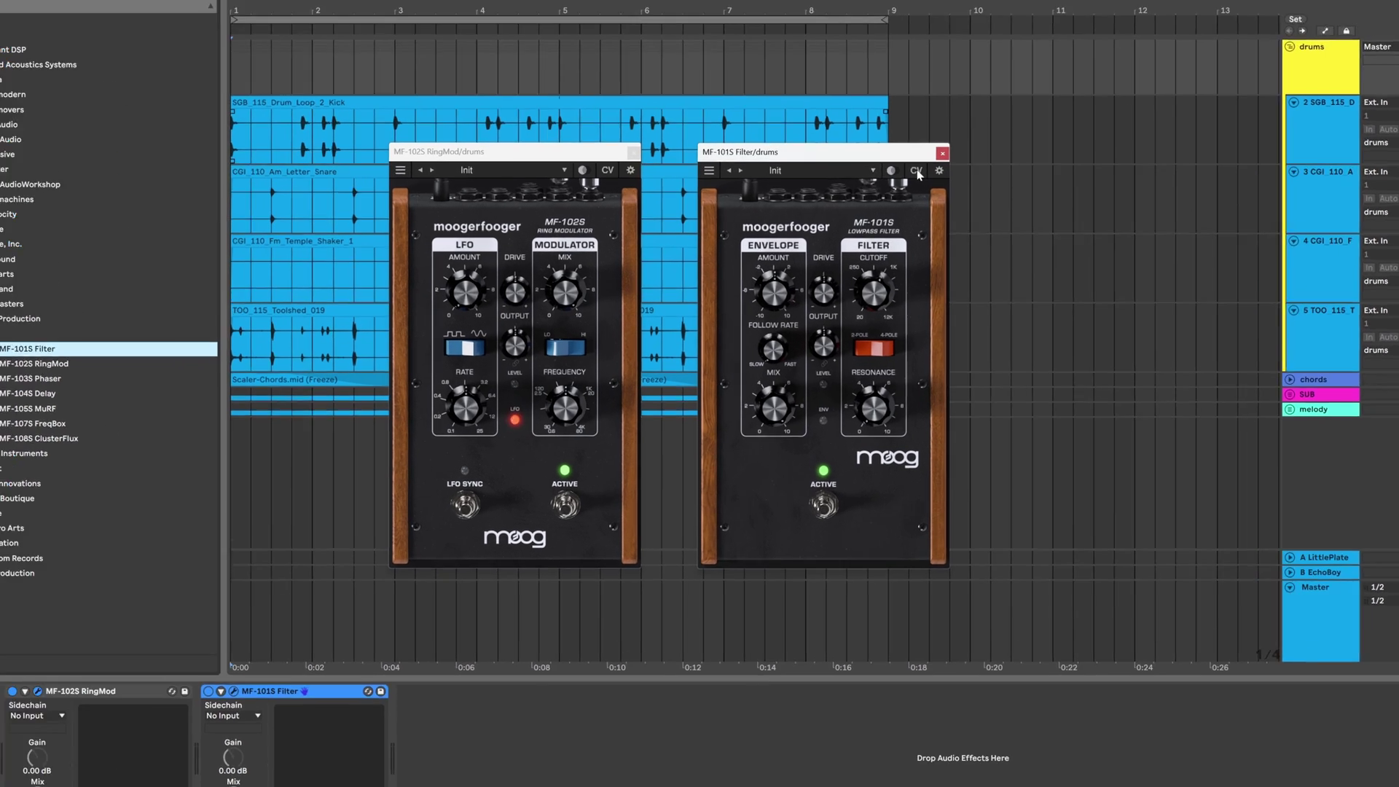
click(879, 206)
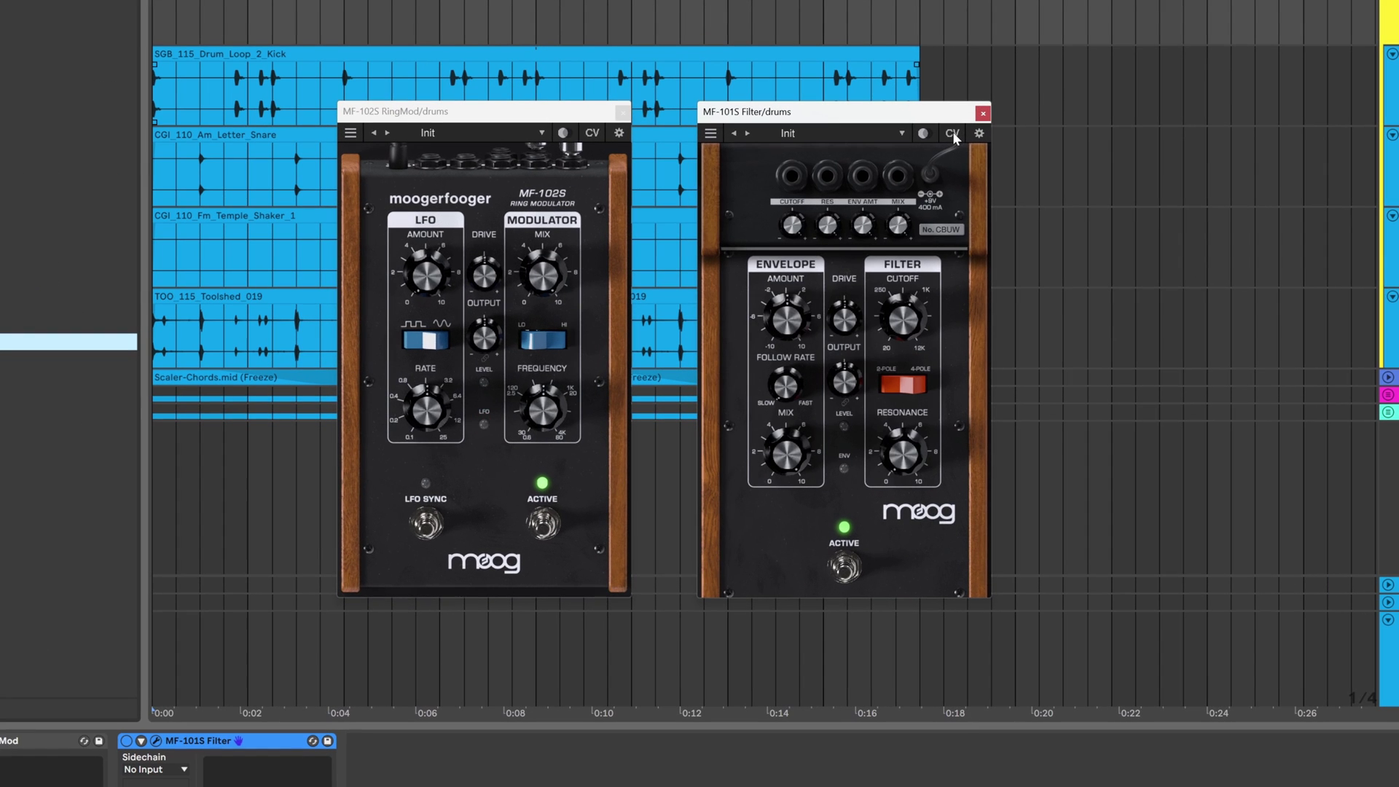
Step: Patch the MF102S LFO into the MF-101S CUTOFF jack and start drum playback
click(794, 178)
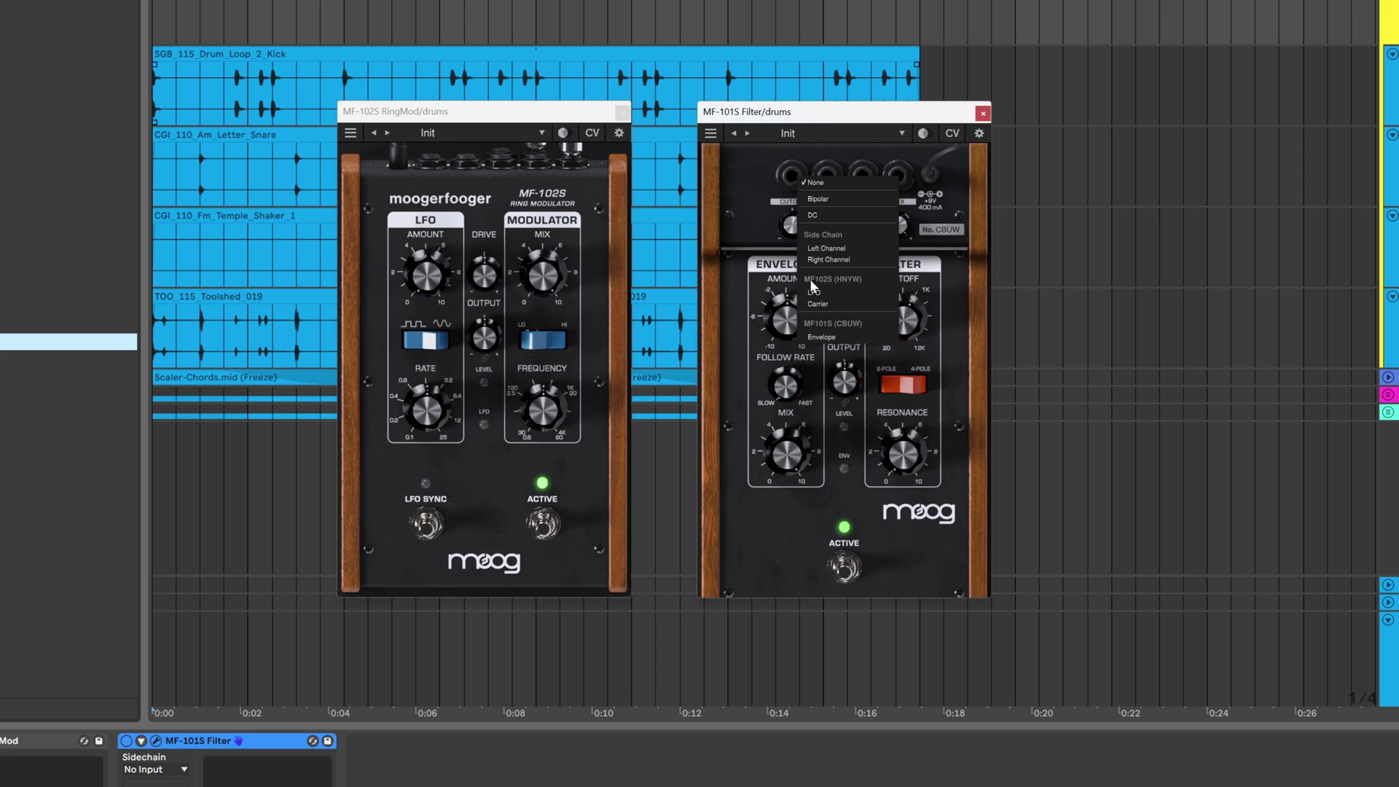
click(813, 293)
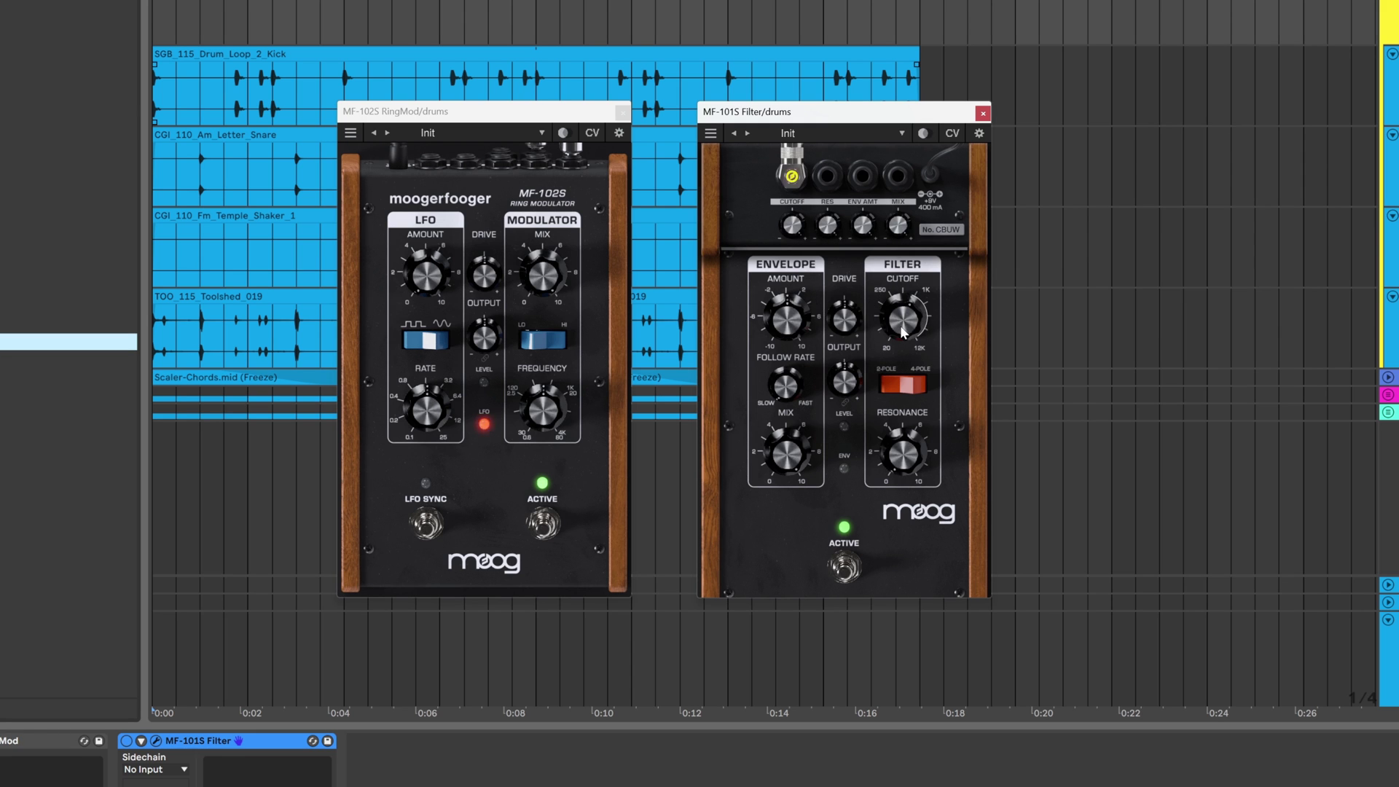
key(space)
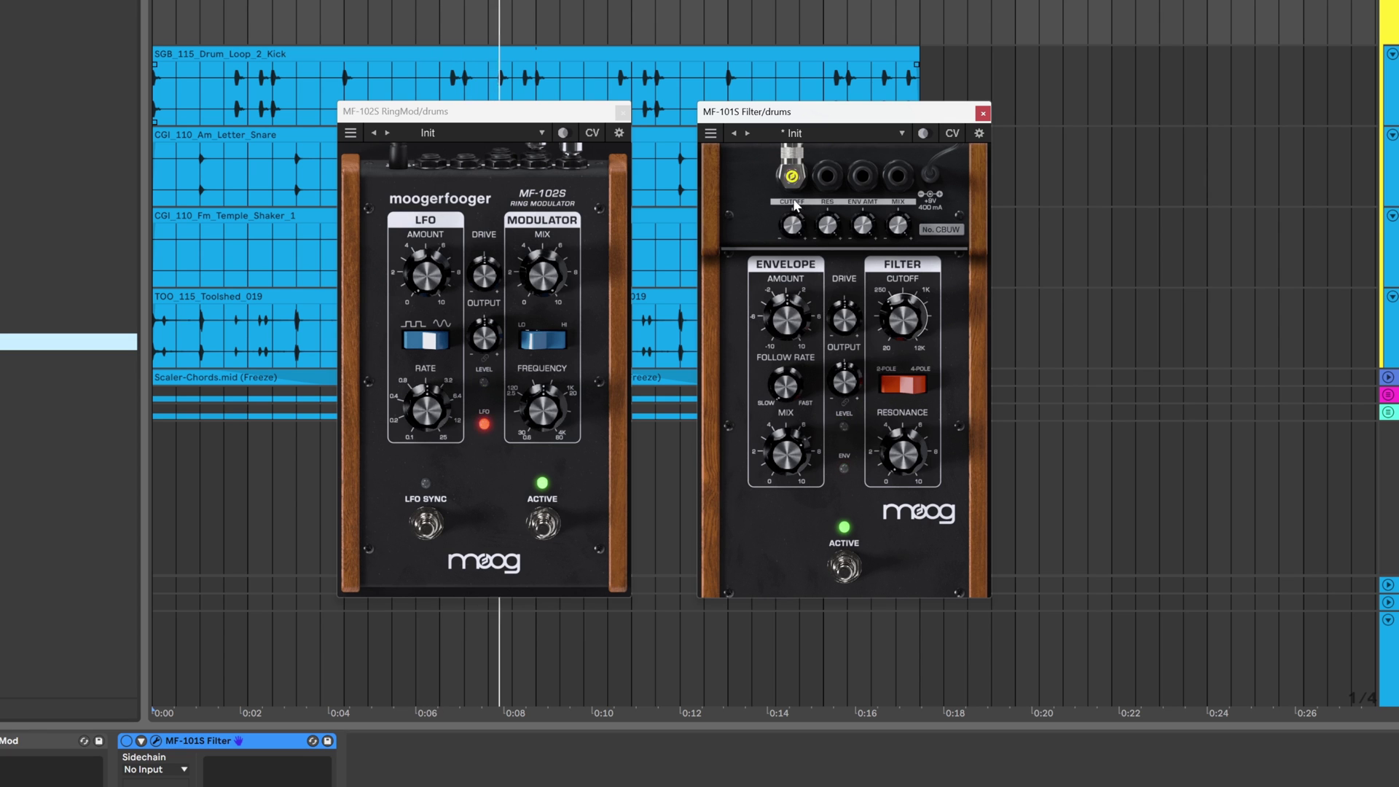
Step: Change the cutoff jack option and turn on the RingMod's LFO SYNC
click(793, 176)
click(817, 200)
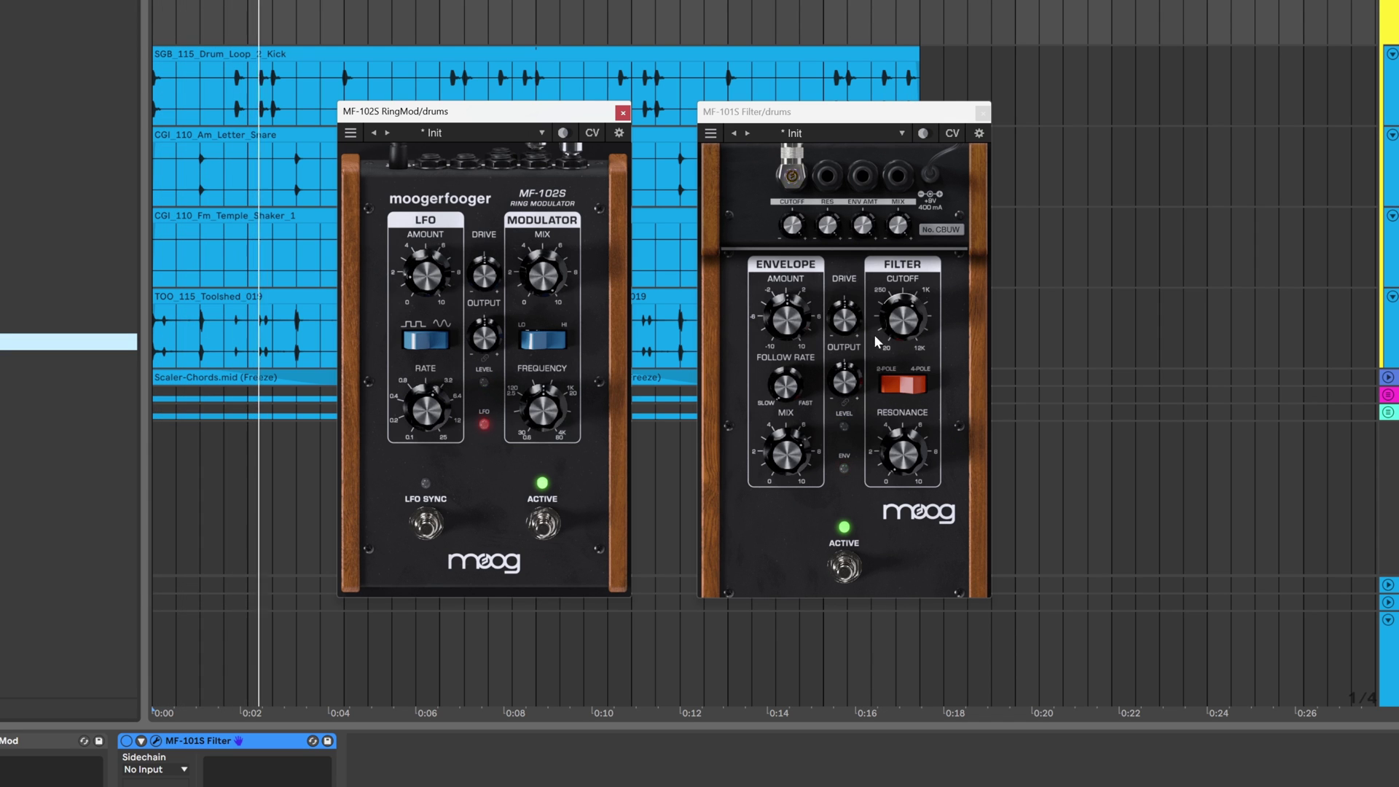
click(891, 293)
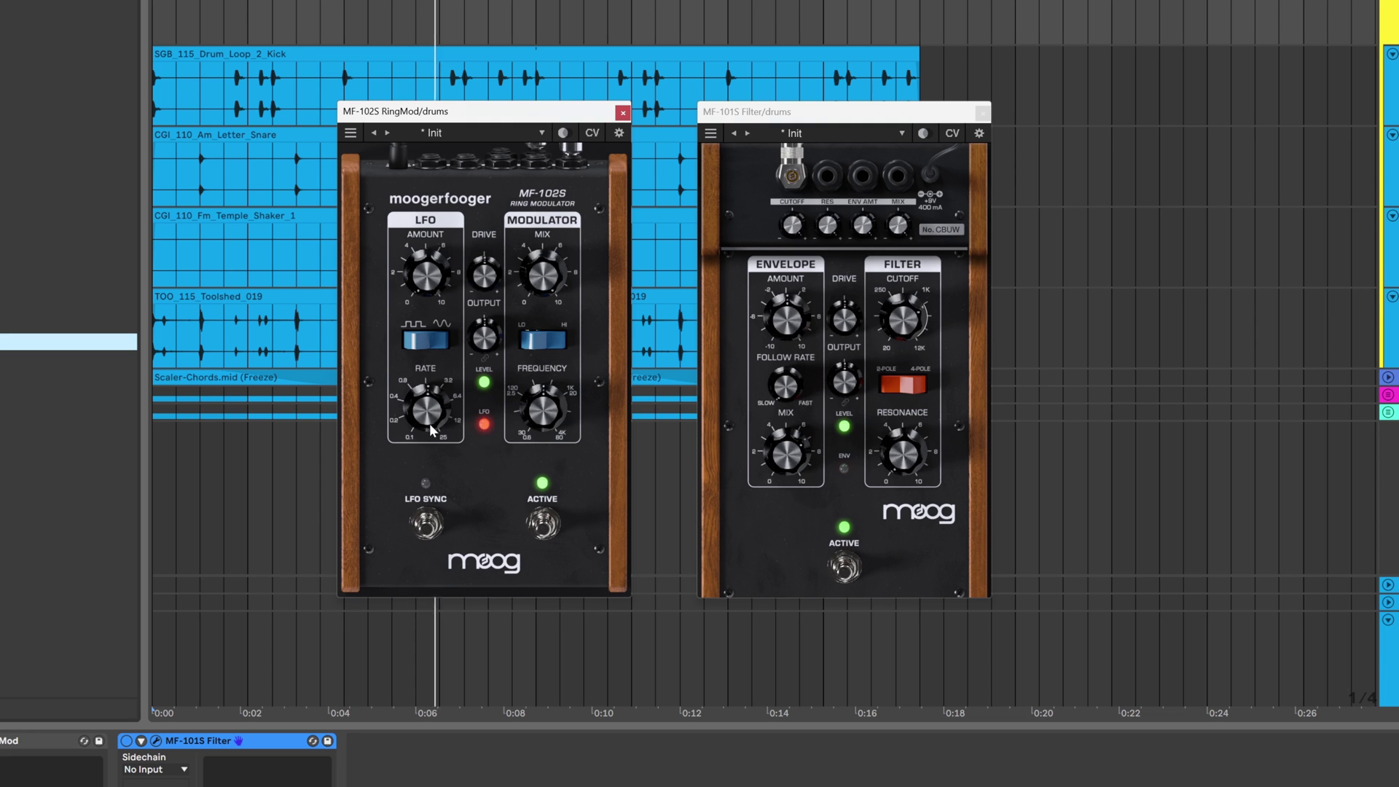
click(430, 517)
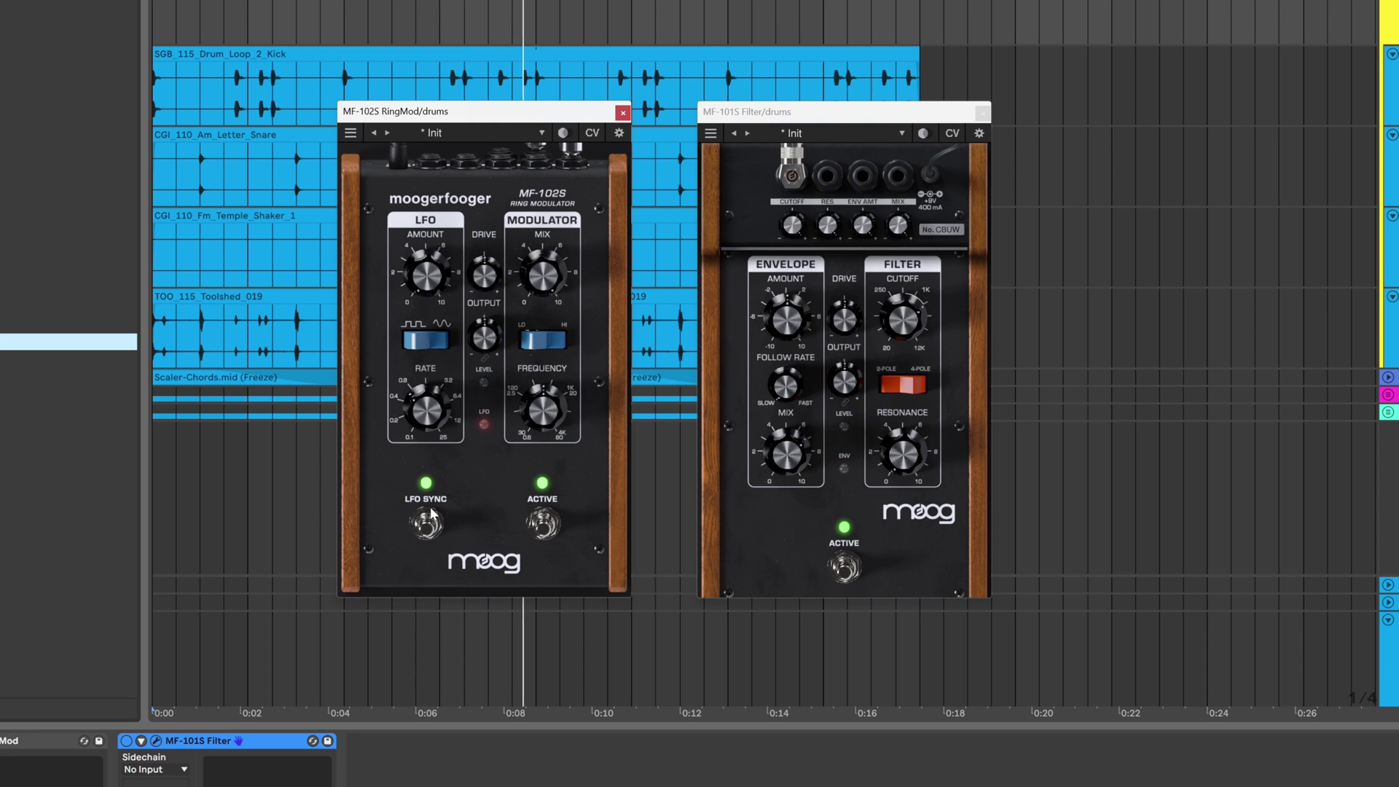
click(909, 335)
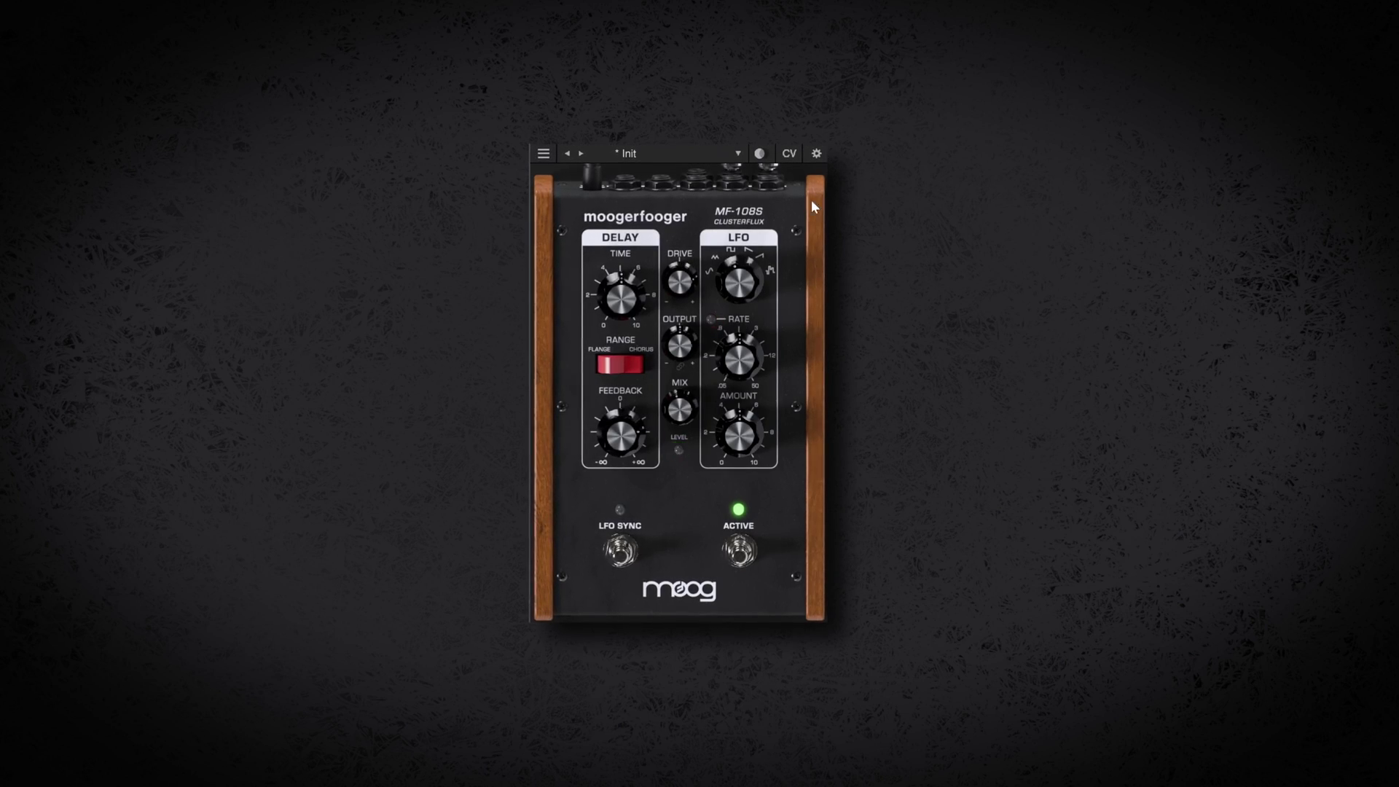
Step: In the MF-108S settings choose LOOSE timing, MODERN tone and PING-PONG type
click(816, 154)
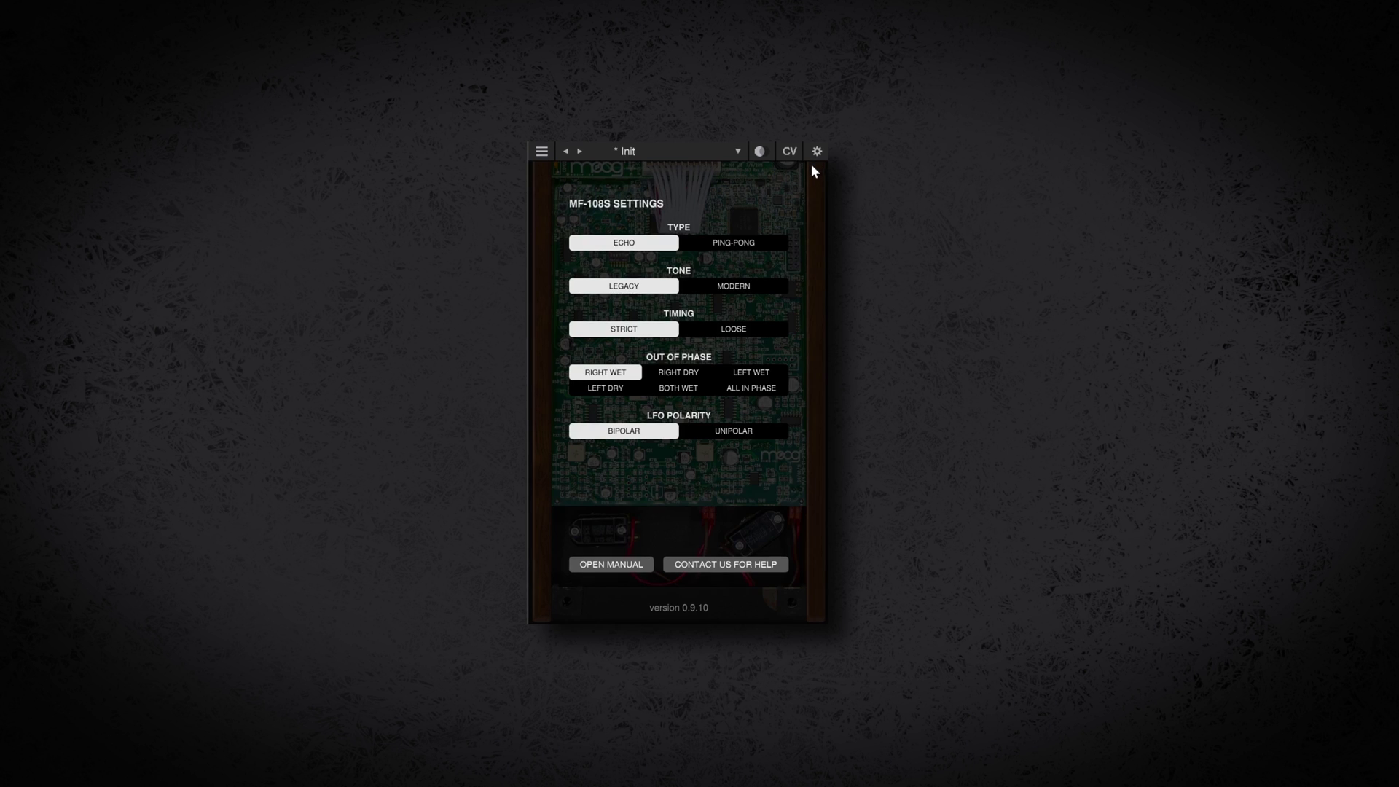
click(717, 334)
click(733, 285)
click(754, 241)
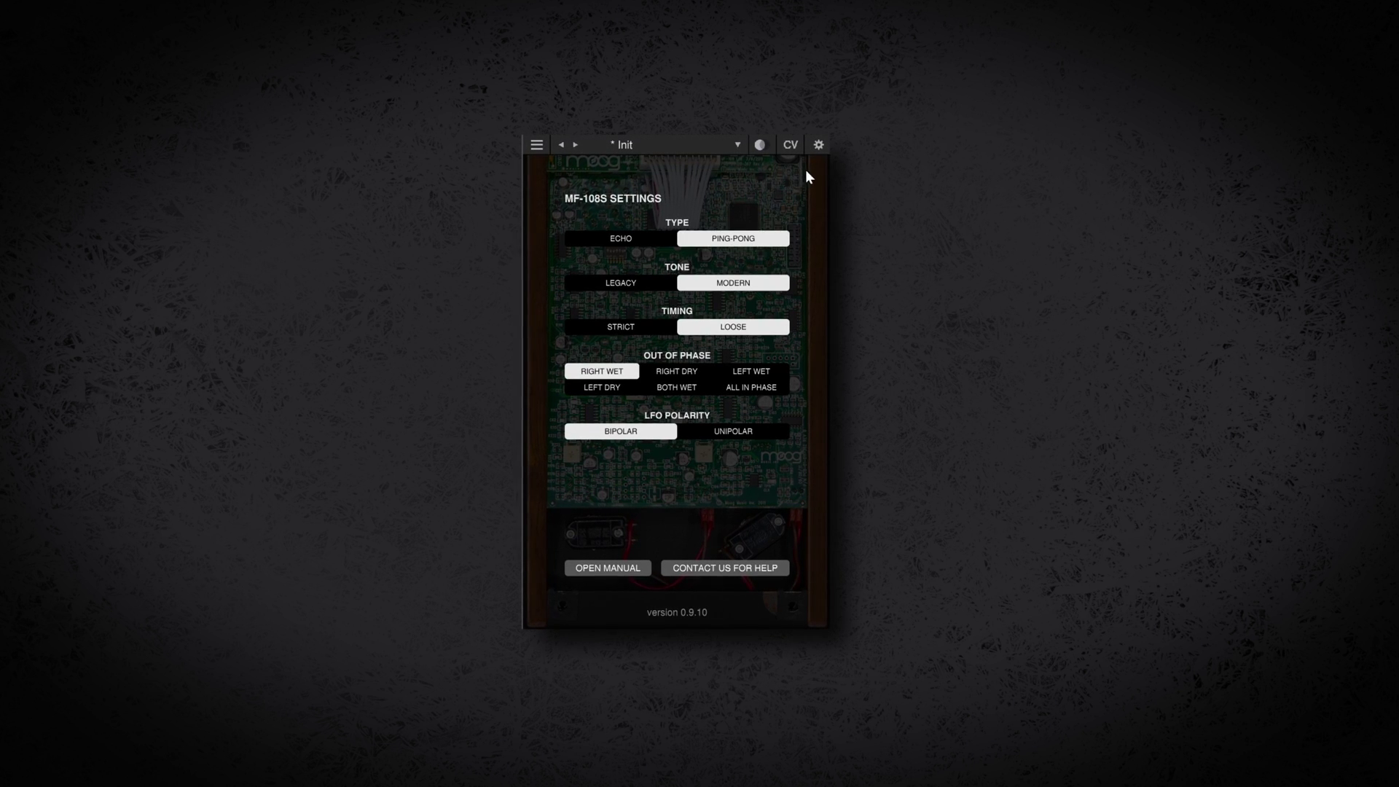
click(817, 149)
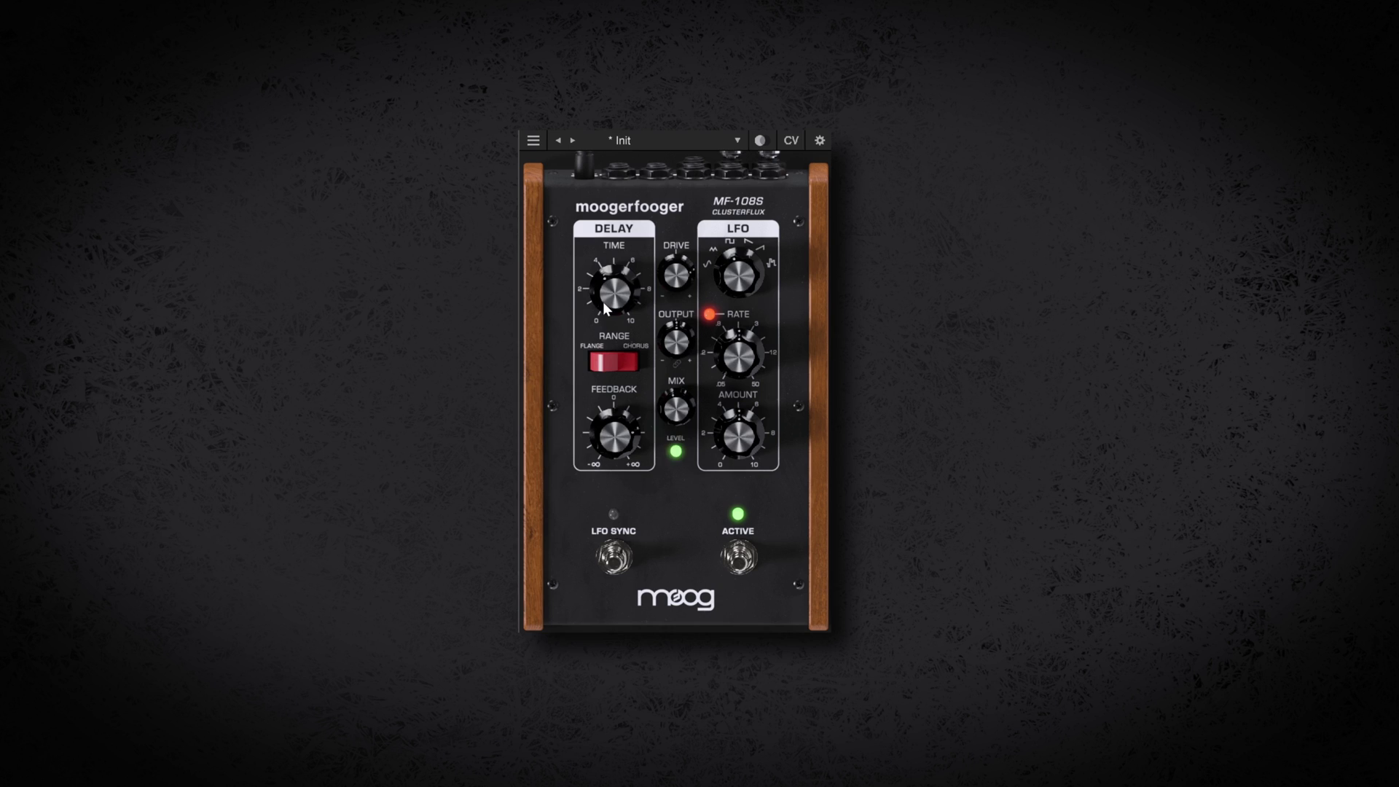